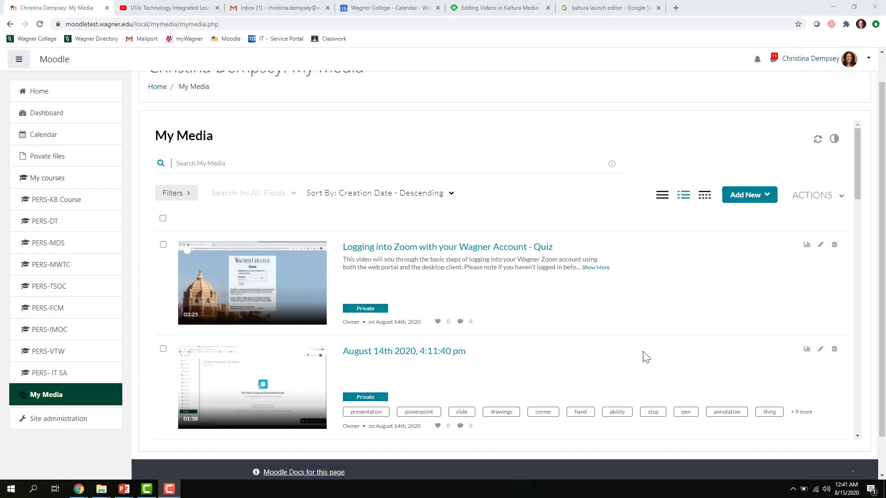
Open the August 14th 2020, 4:11:40 pm recording's page and launch its video editor
scroll(600, 352, "down", 1)
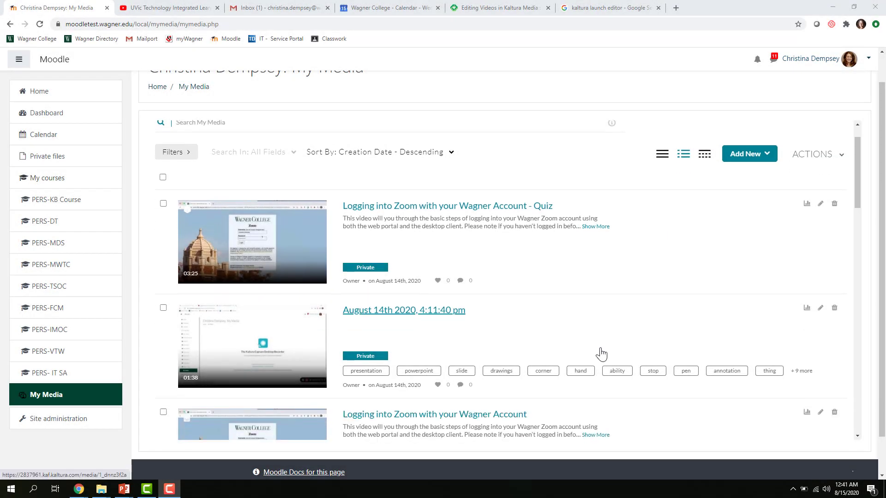
scroll(601, 354, "up", 1)
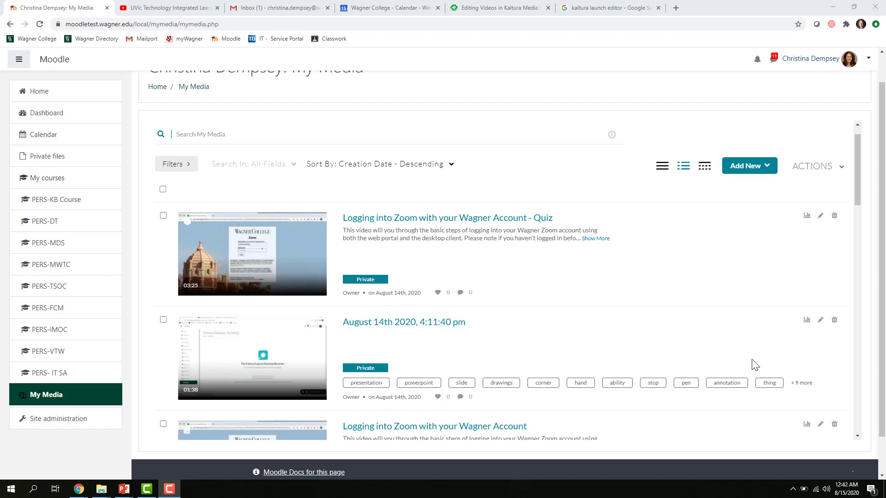
left_click(820, 320)
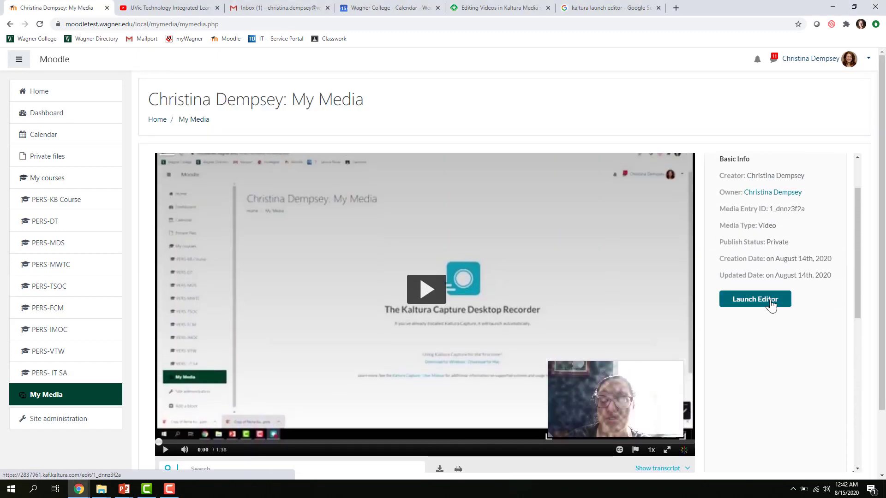
left_click(761, 306)
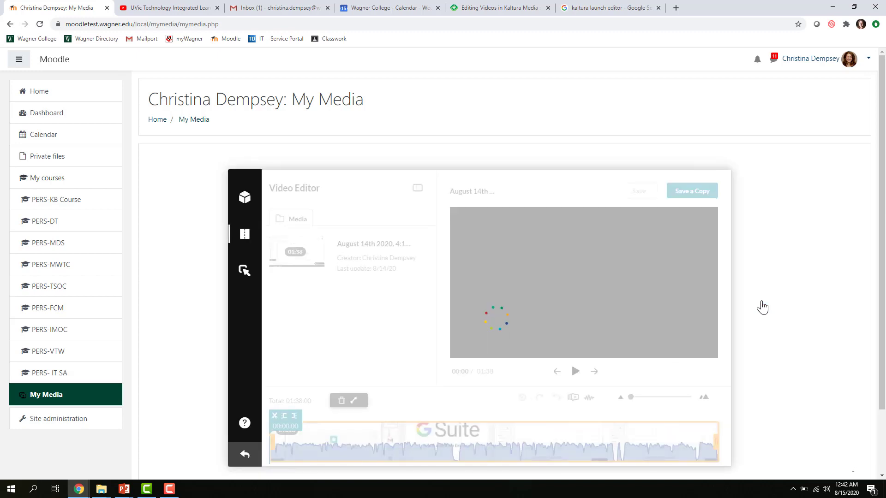
Scroll down to the editor timeline and move the playhead to about 00:16
scroll(495, 312, "down", 1)
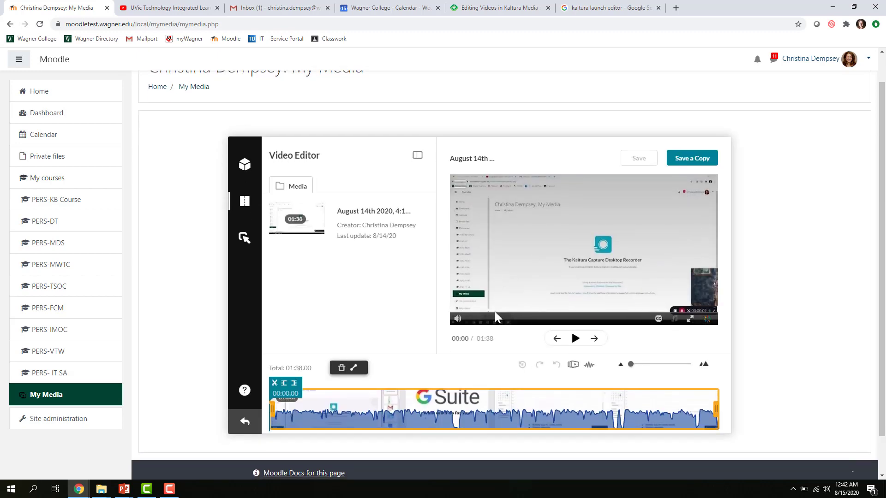
scroll(532, 331, "down", 1)
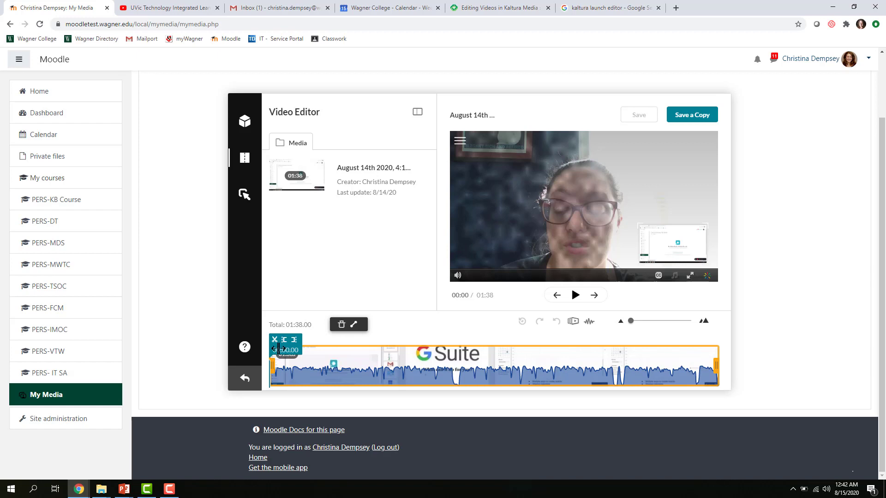
left_click_drag(278, 349, 336, 352)
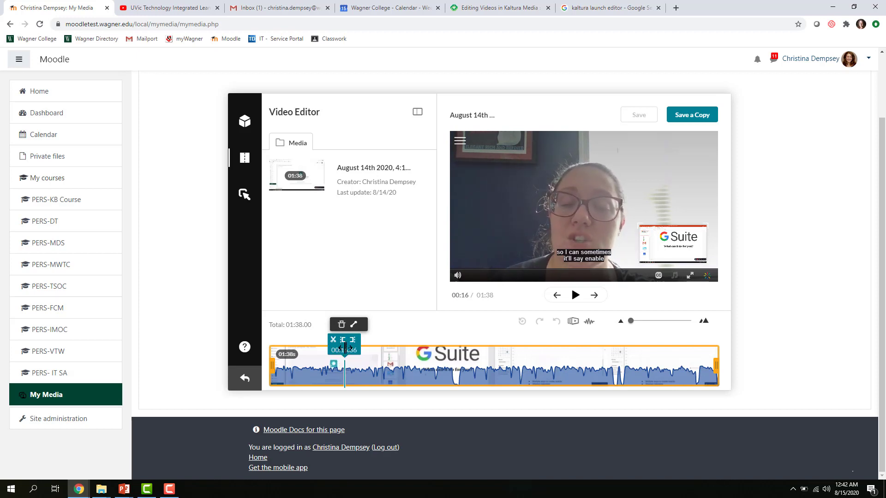
Split the recording at 00:12.04 and 00:23.61, then delete the 11-second section between them
left_click_drag(345, 347, 325, 347)
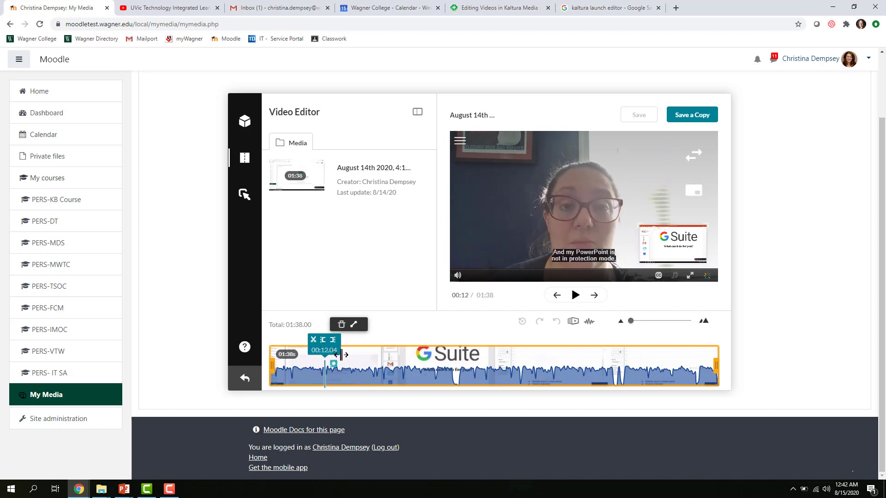
left_click(313, 340)
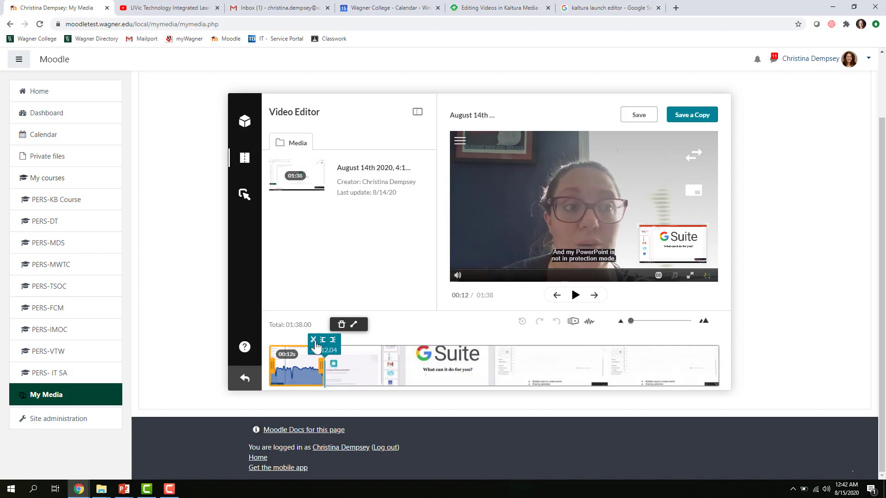
left_click(377, 362)
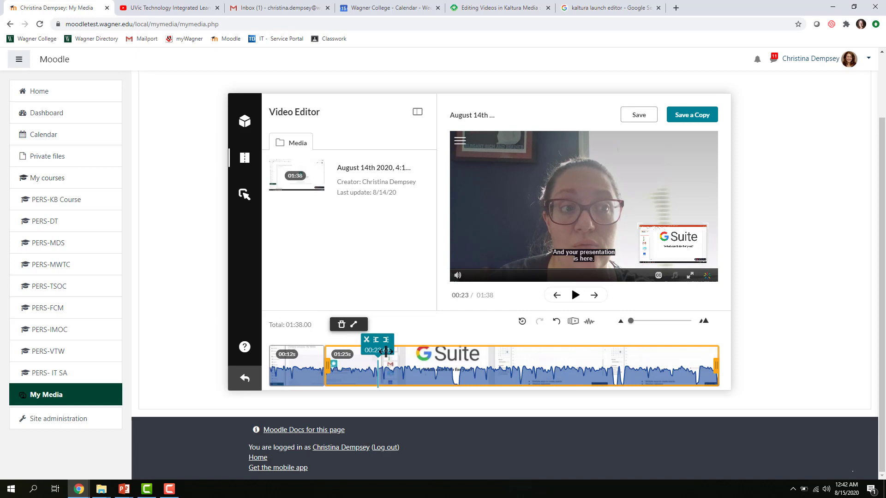
left_click(365, 340)
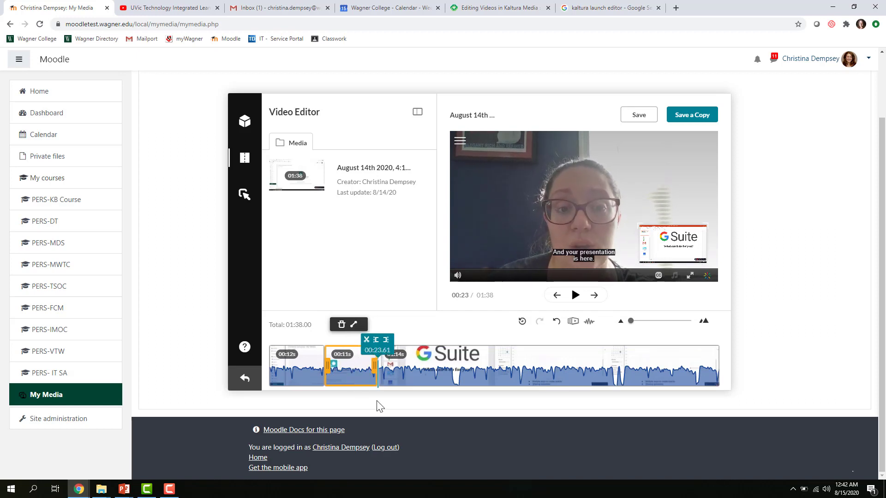
key("Delete")
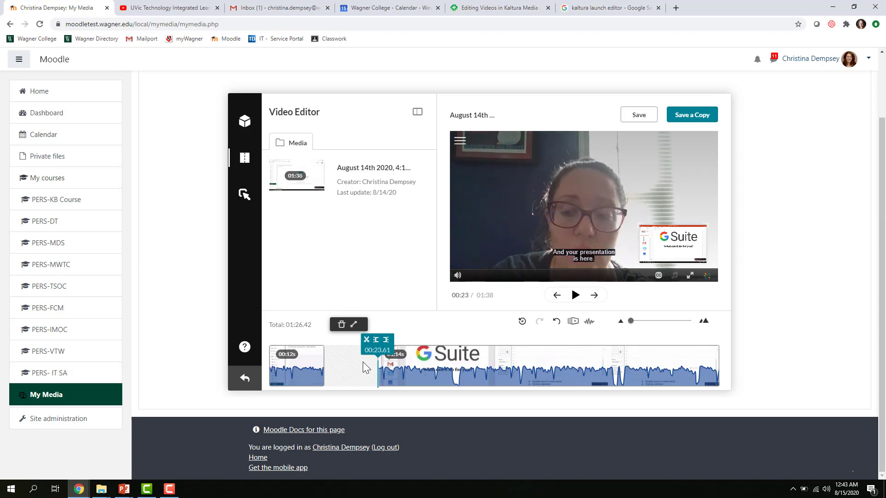
Test the later clip's trim handles, then extend its start back to close the gap
left_click(383, 378)
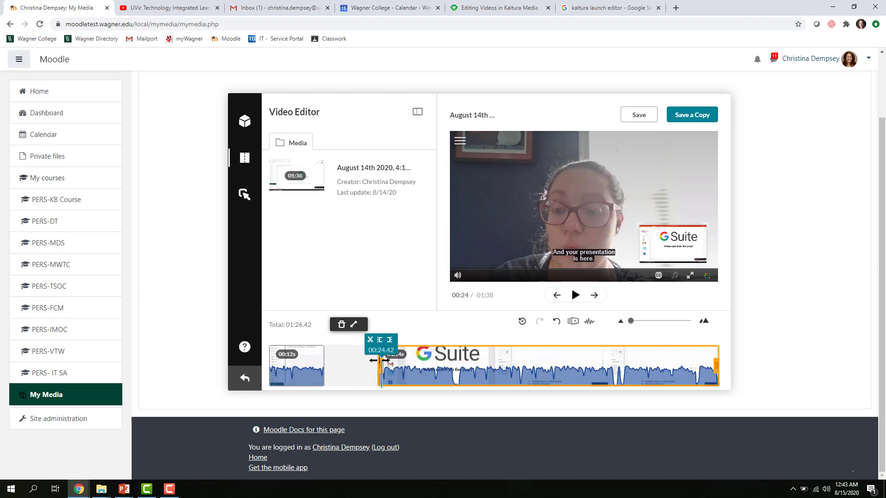
left_click_drag(372, 361, 455, 371)
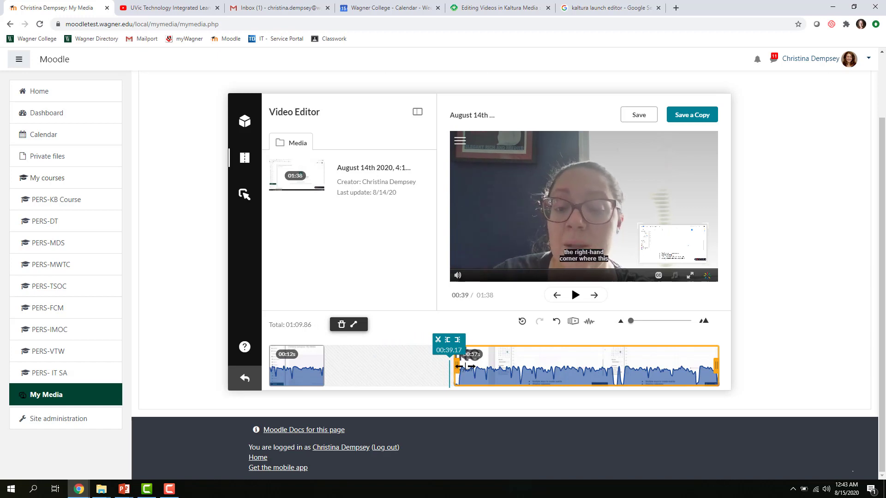
left_click_drag(716, 367, 650, 369)
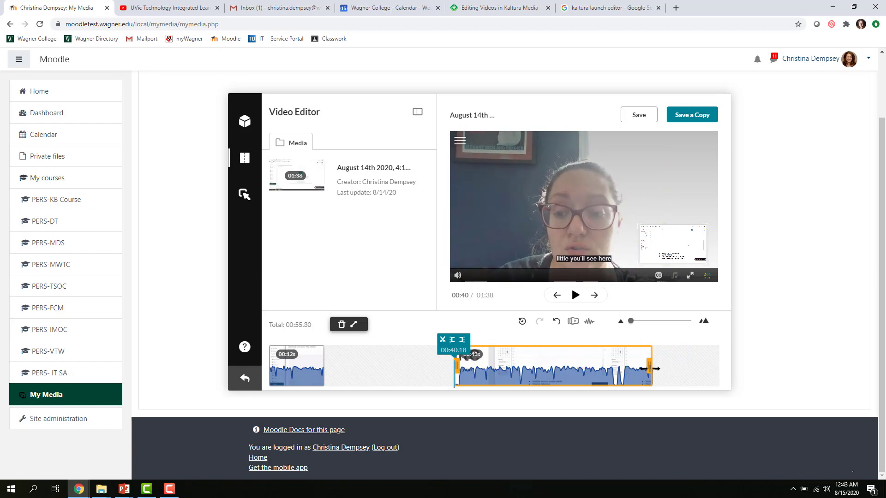
left_click_drag(650, 369, 736, 374)
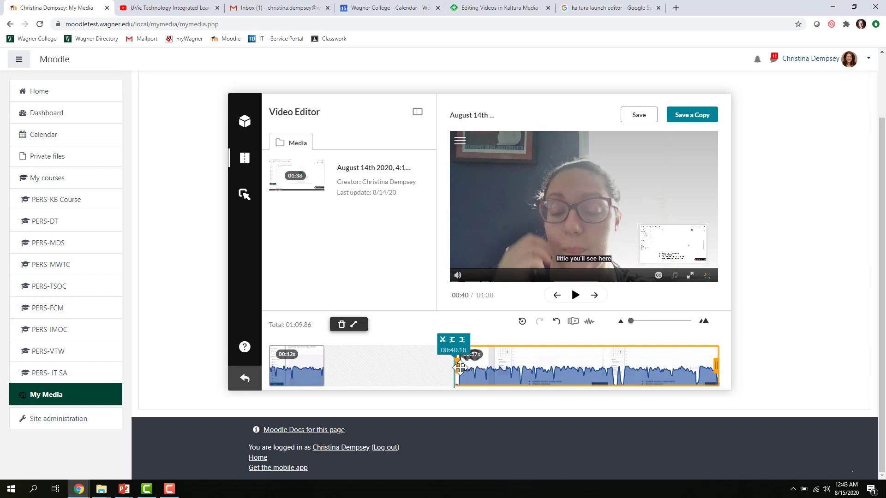
left_click_drag(457, 366, 326, 368)
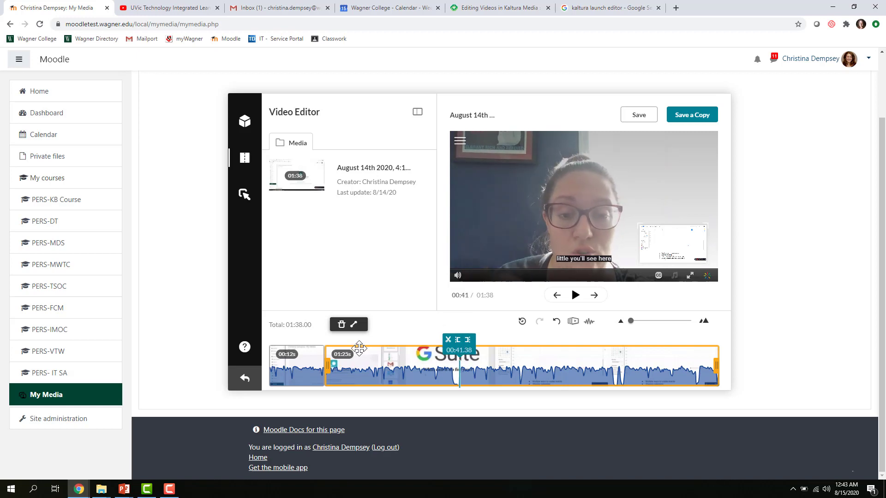
Set the main clip's in point at 00:19 and its out point at 01:29.56
left_click(356, 362)
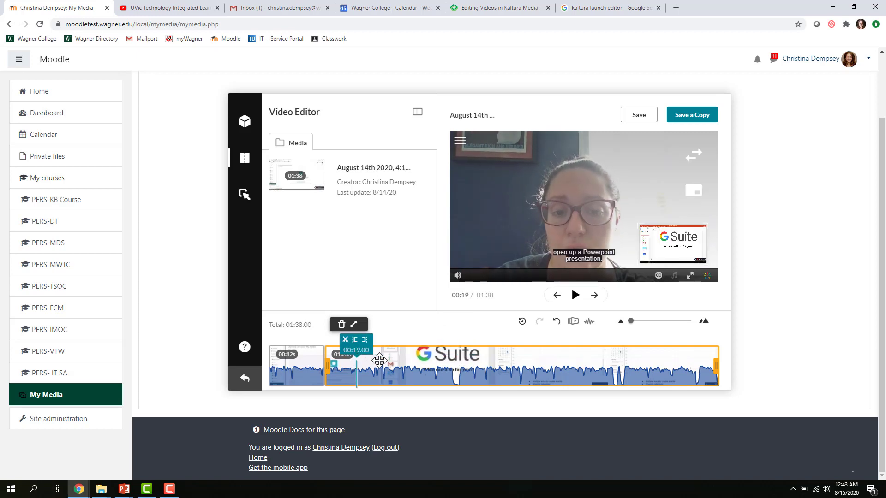
left_click(355, 341)
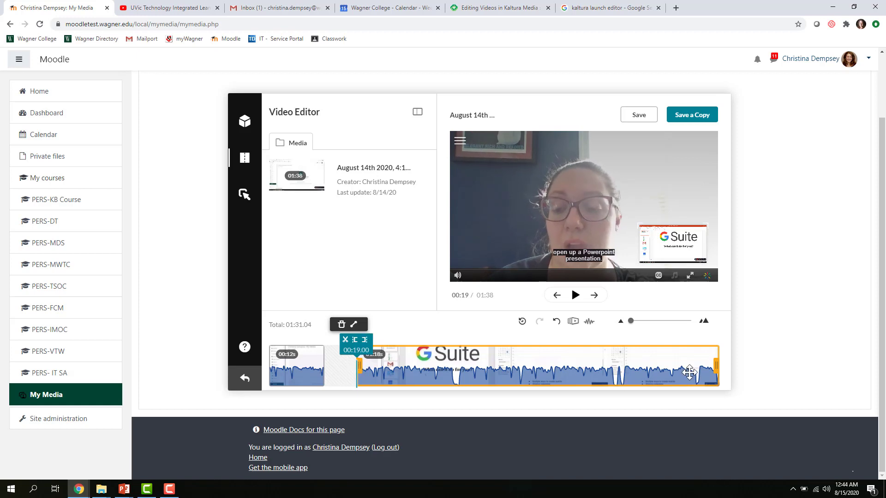
left_click(680, 360)
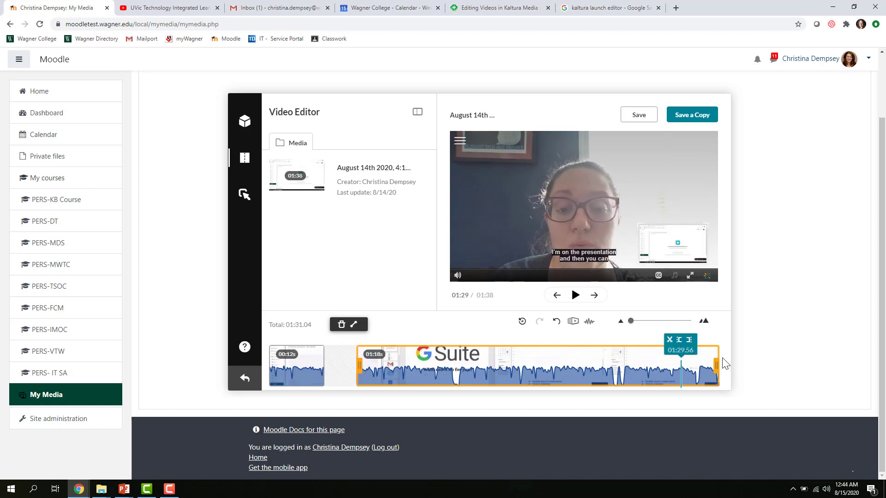
left_click(687, 340)
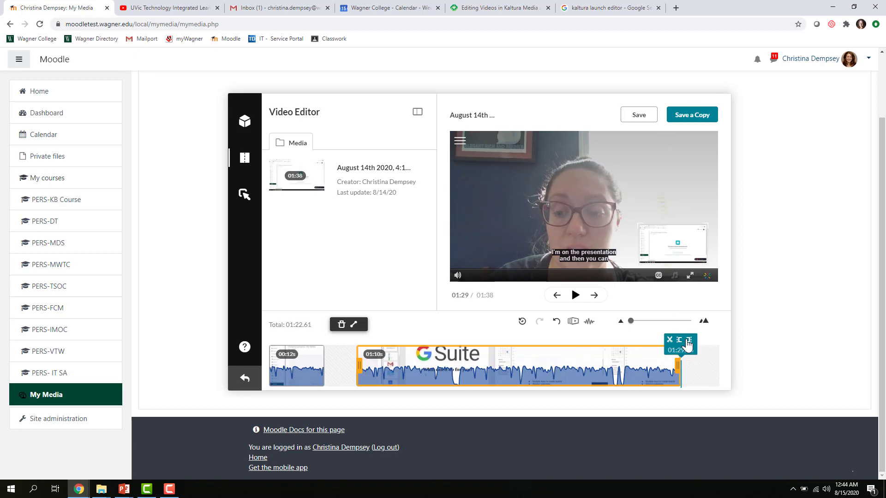
Apply a fade to the main clip with a 2-second fade-in and a fade-out
left_click(354, 325)
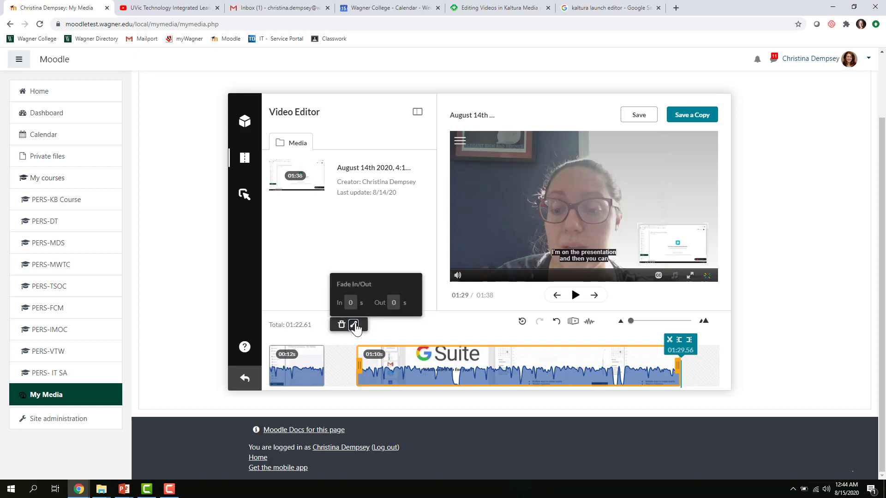
left_click(354, 303)
type("2")
left_click(395, 303)
left_click(414, 333)
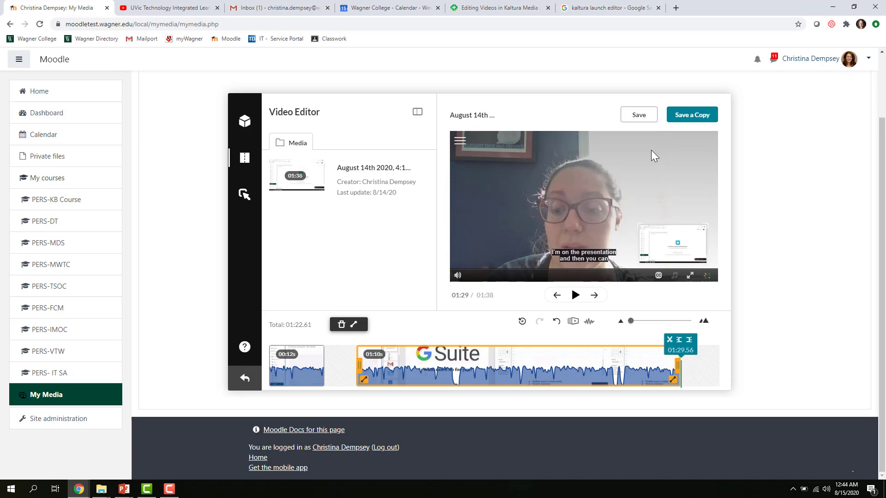
Save a copy of the edit titled 'Copy of August 14th-Edited Version'
left_click(699, 119)
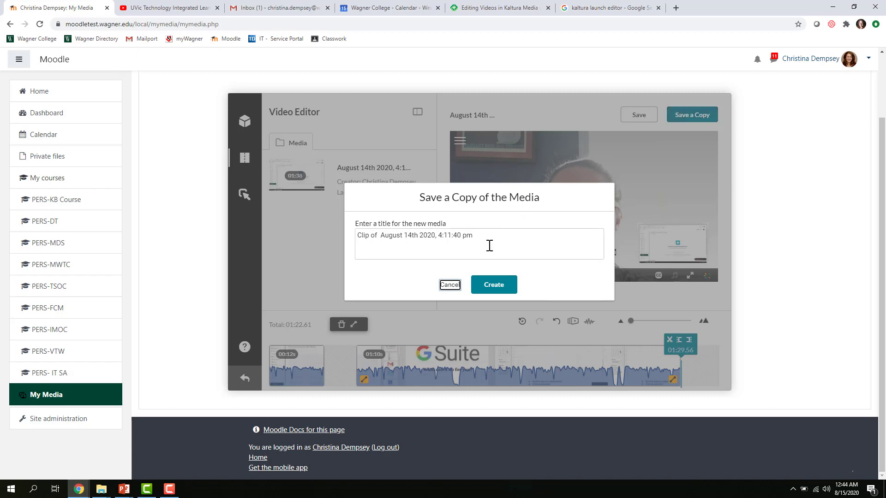
left_click_drag(489, 245, 289, 214)
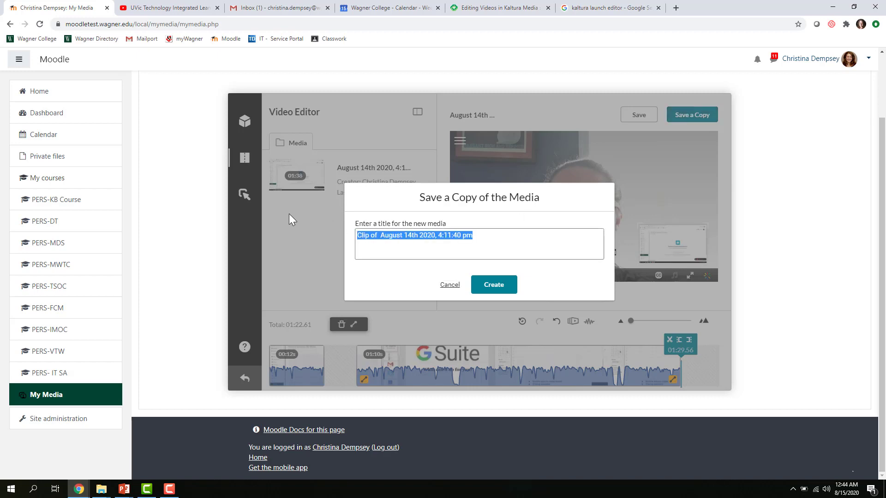
type("Copy of ")
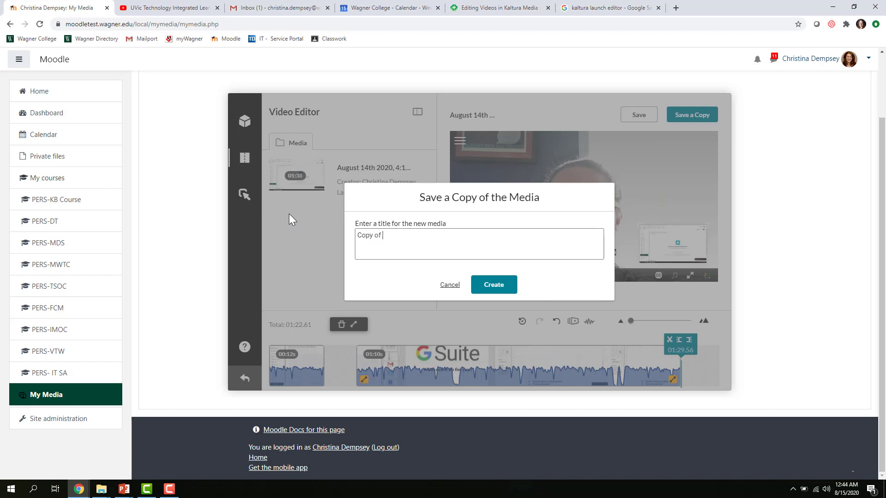
type("August 14th")
type("-Edited Version")
left_click(491, 288)
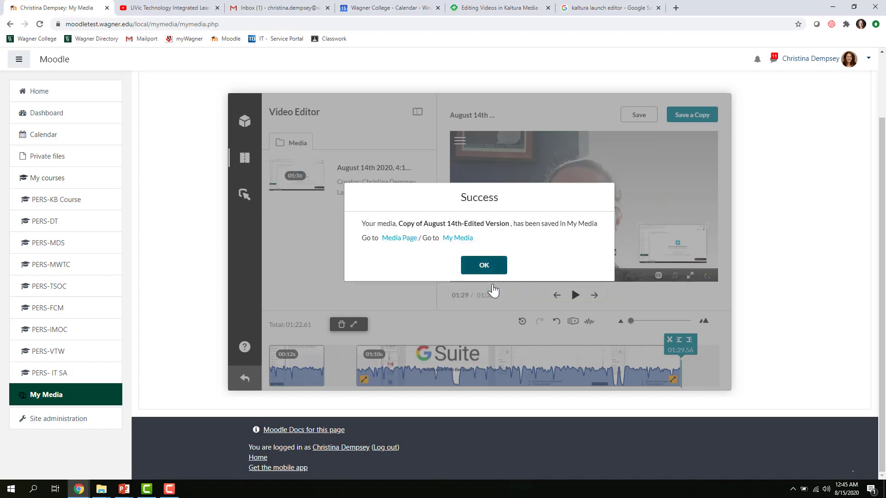
Dismiss the success message and reload My Media to find the new copy listed
left_click(494, 265)
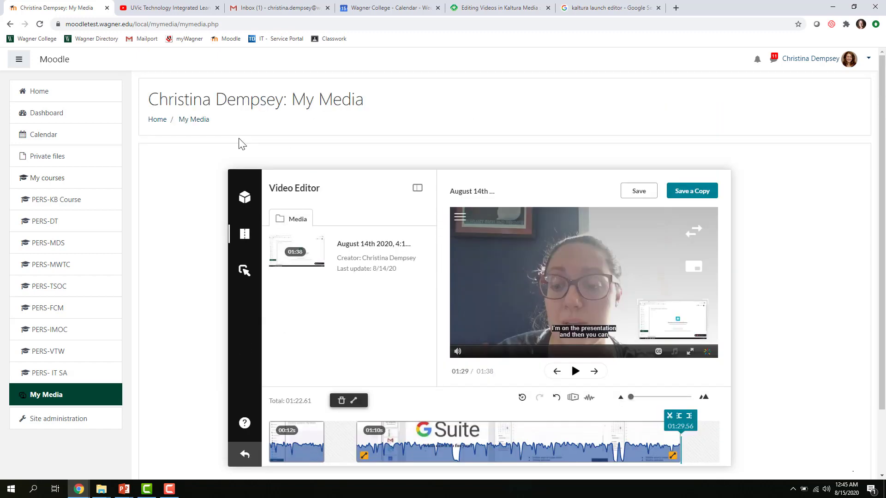
left_click(203, 121)
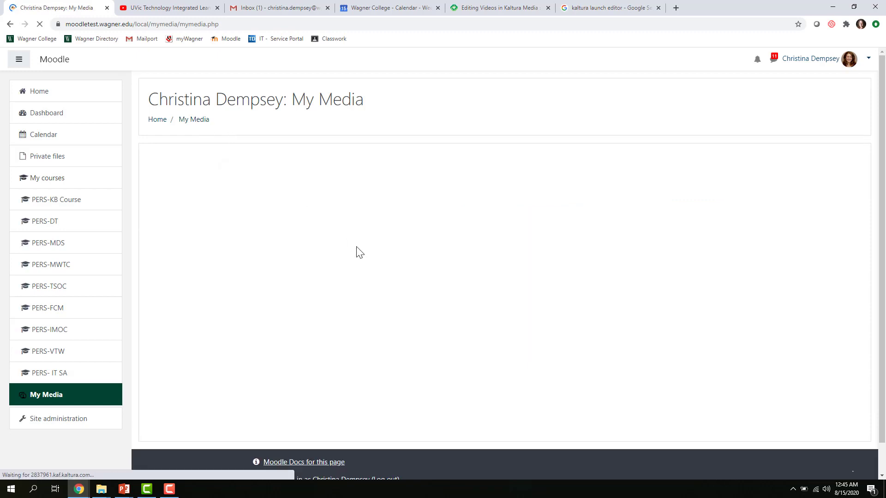
right_click(357, 250)
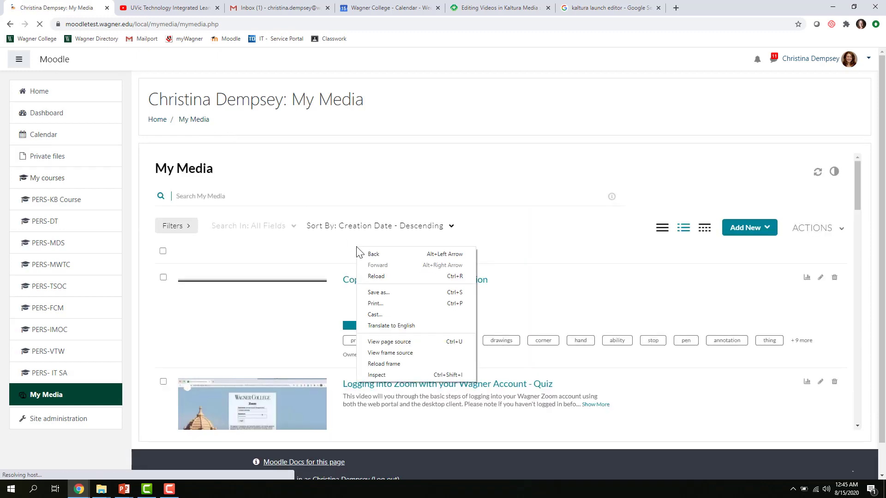
left_click(598, 308)
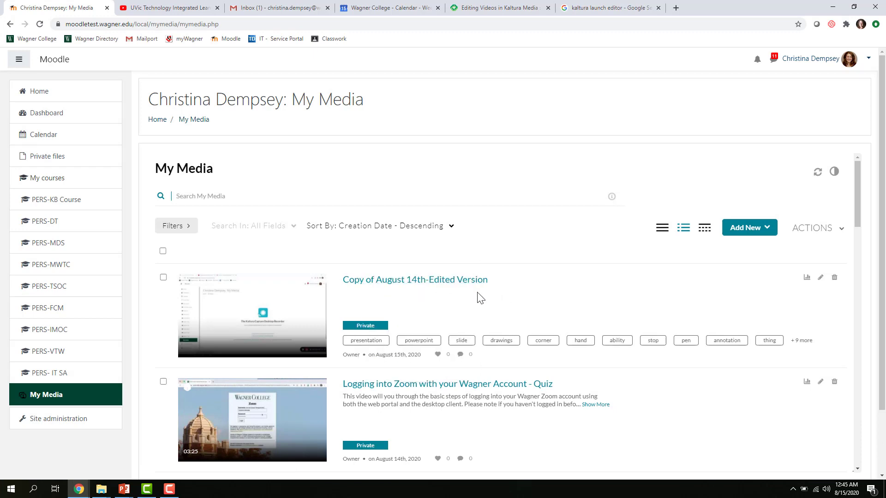
scroll(477, 296, "down", 2)
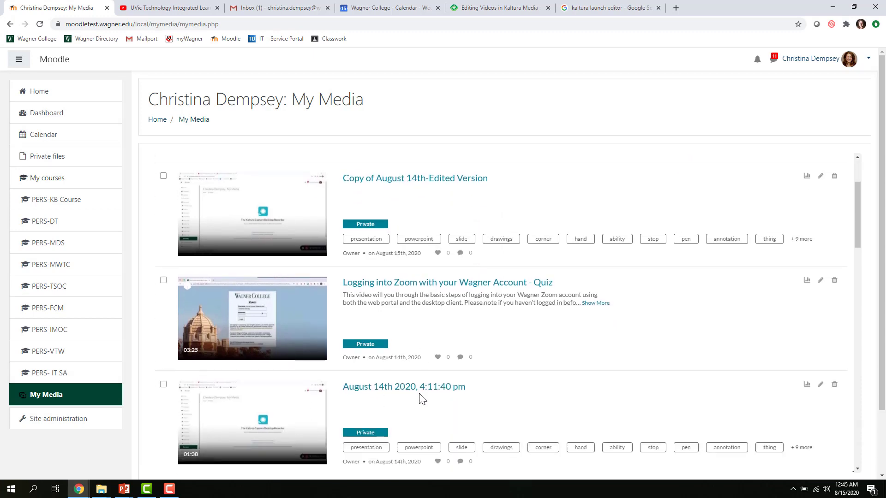